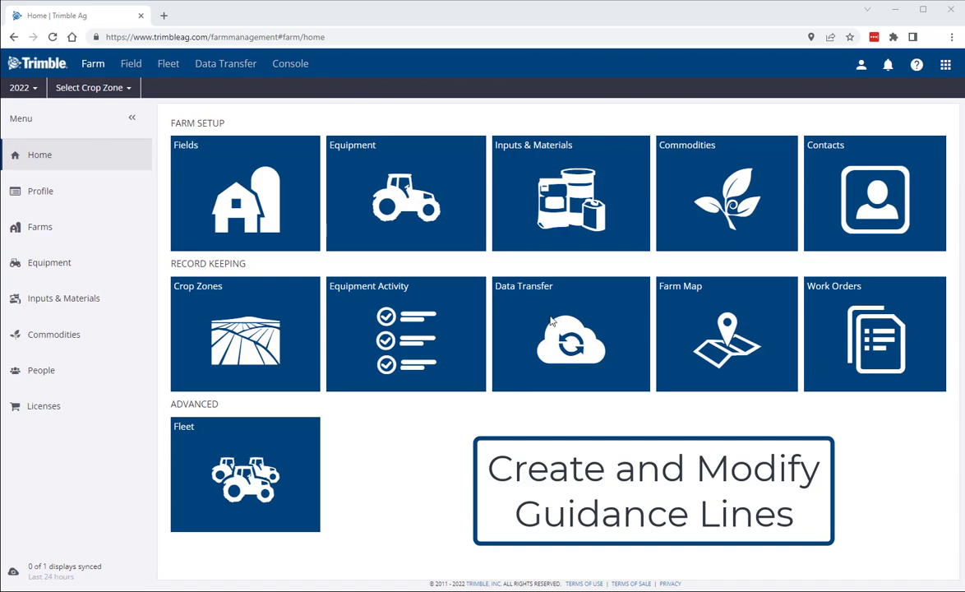
# Go to Training Field 2's GIS page and show its guidance lines, S-N AB and W-E AB.
pyautogui.click(136, 66)
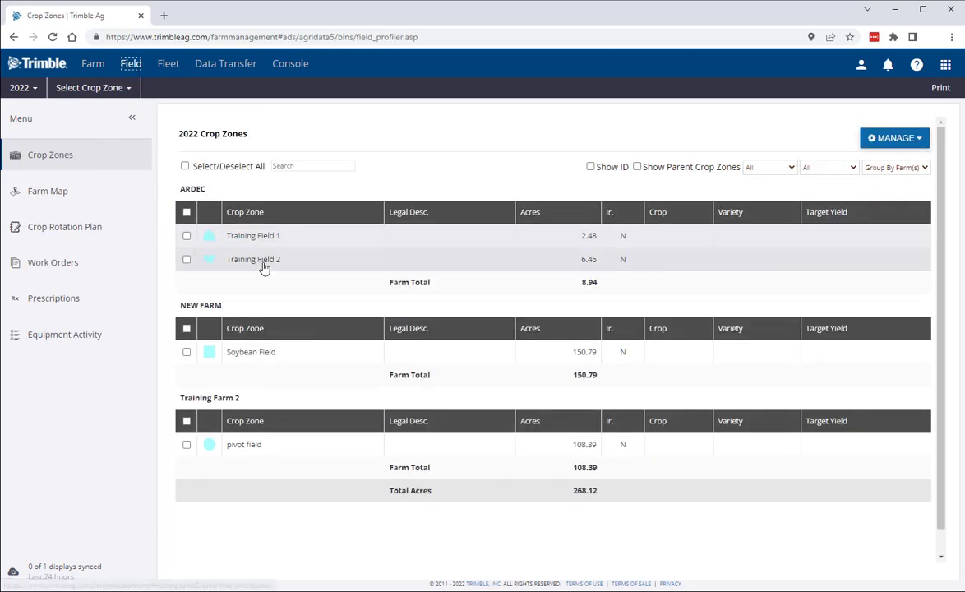
pyautogui.click(293, 263)
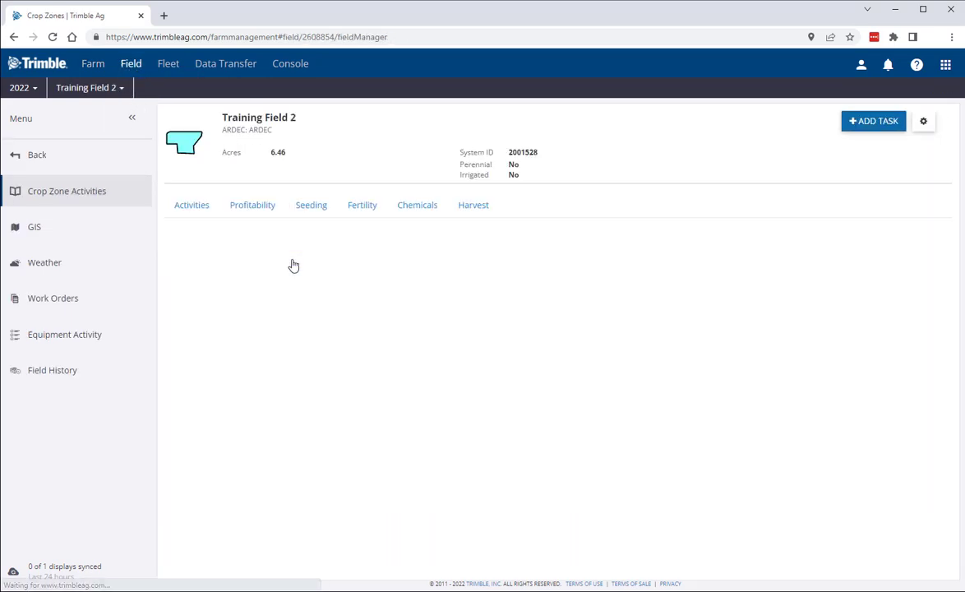
pyautogui.click(61, 228)
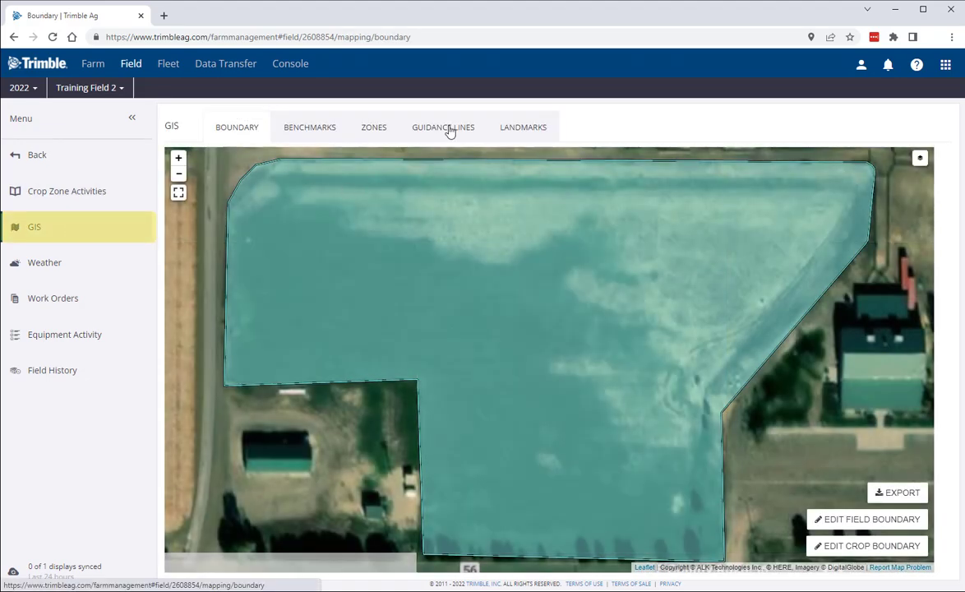
pyautogui.click(452, 132)
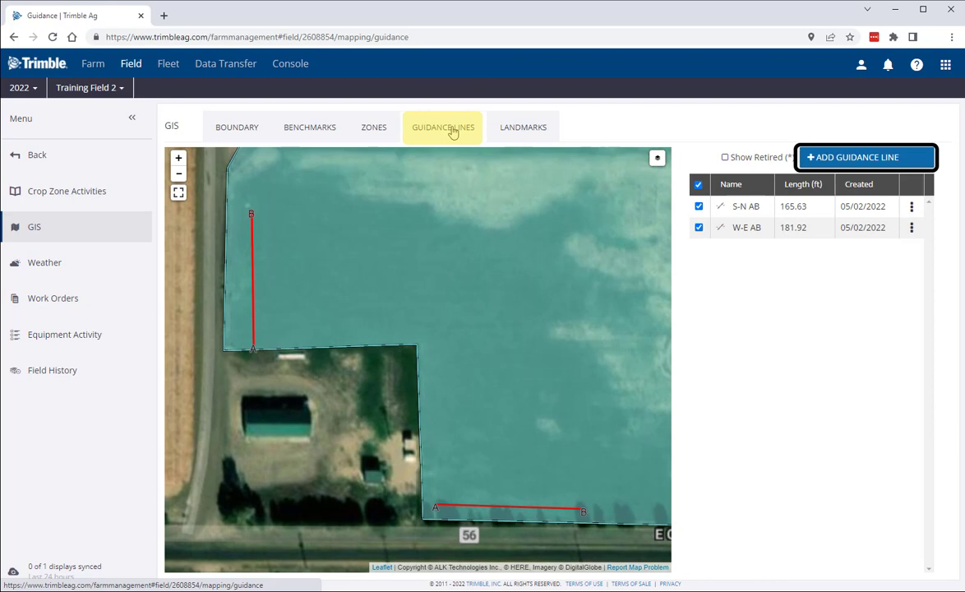
# Choose AB from the Add Guidance Line menu to open a blank New AB Line form.
pyautogui.click(844, 166)
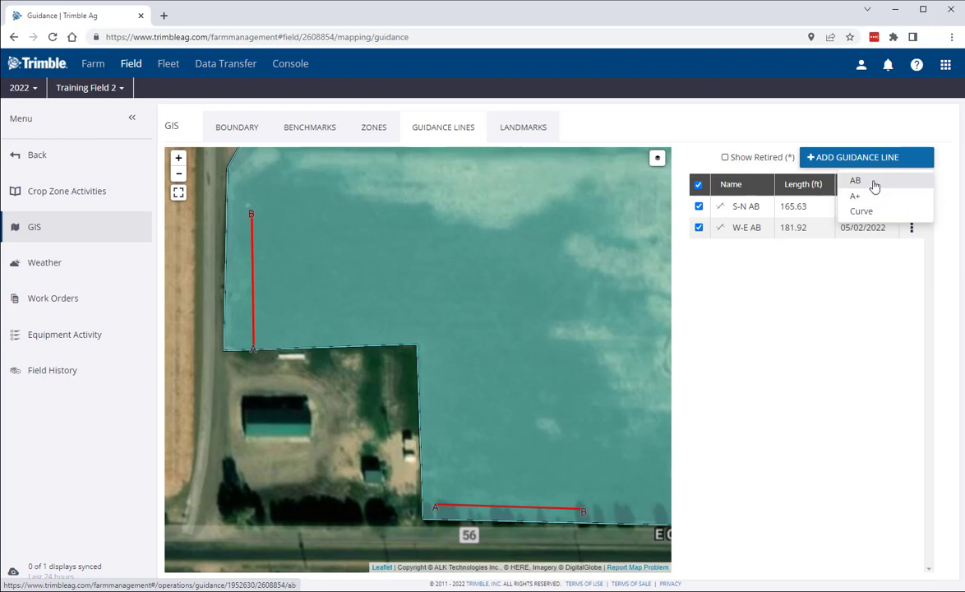
pyautogui.click(874, 186)
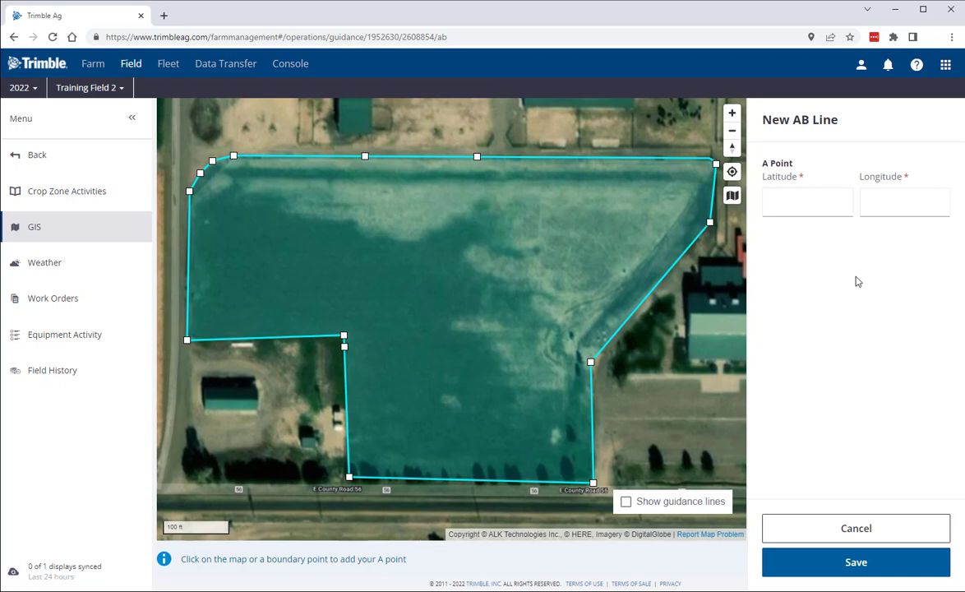
pyautogui.click(778, 199)
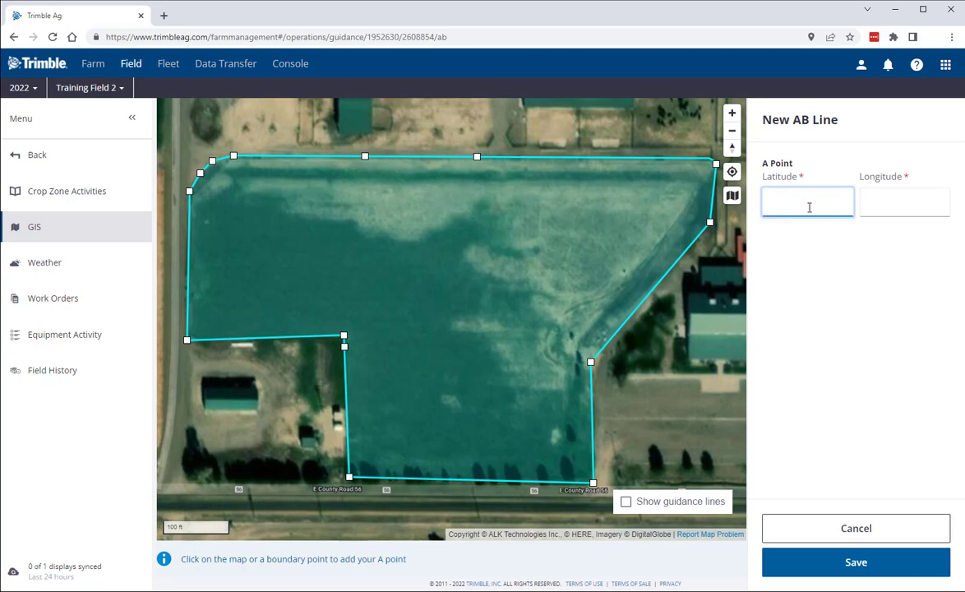
pyautogui.click(902, 201)
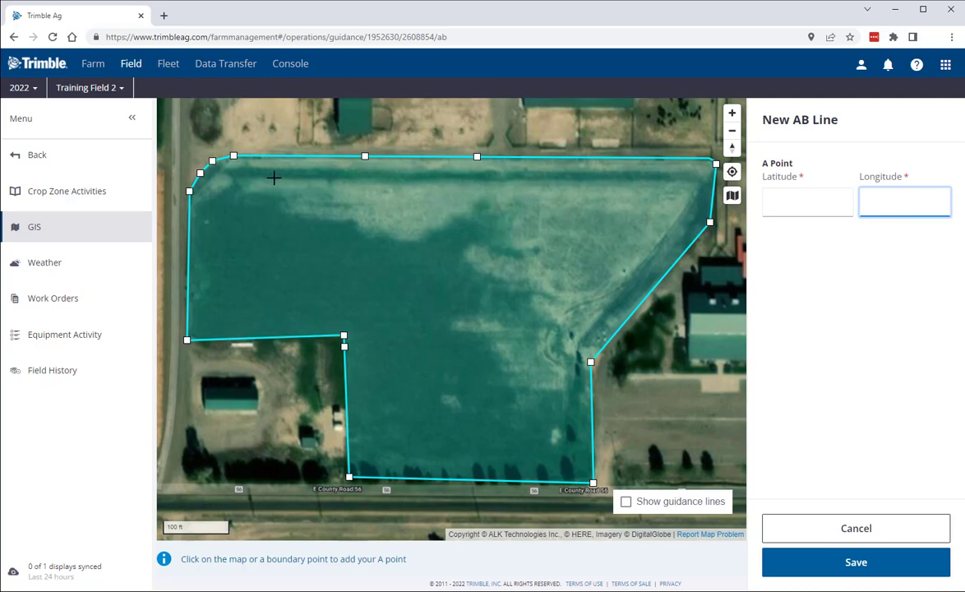
pyautogui.click(273, 177)
pyautogui.click(433, 179)
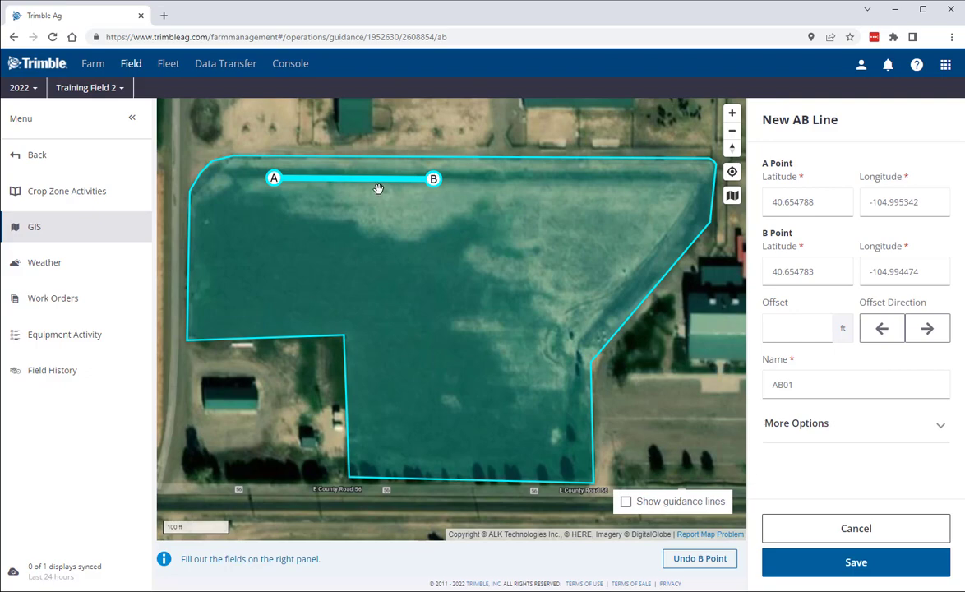
pyautogui.click(700, 563)
pyautogui.click(700, 564)
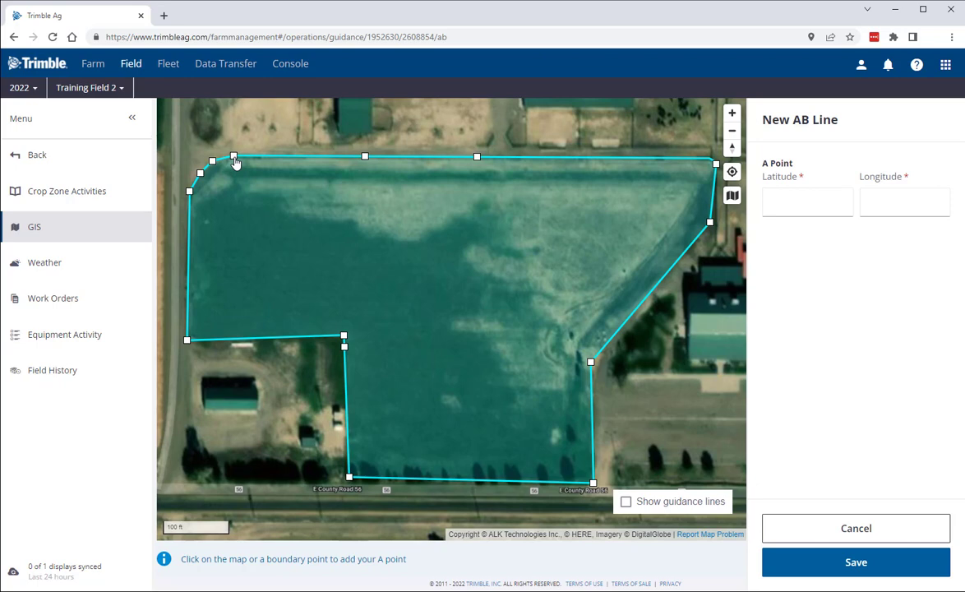
# Set A at the top-left boundary corner and B on a top-edge vertex, trying then undoing a 50 ft right offset.
pyautogui.click(233, 156)
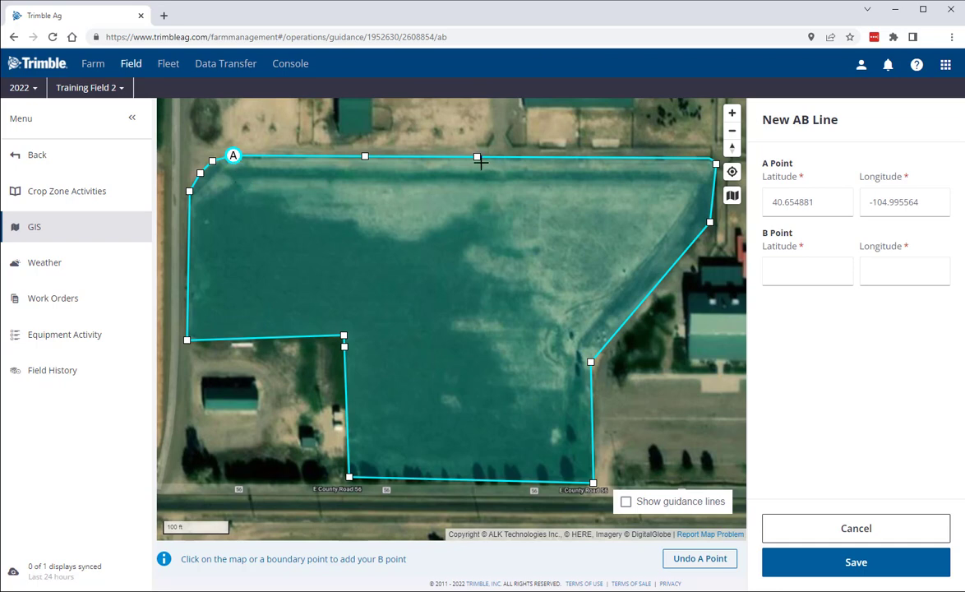
pyautogui.click(477, 157)
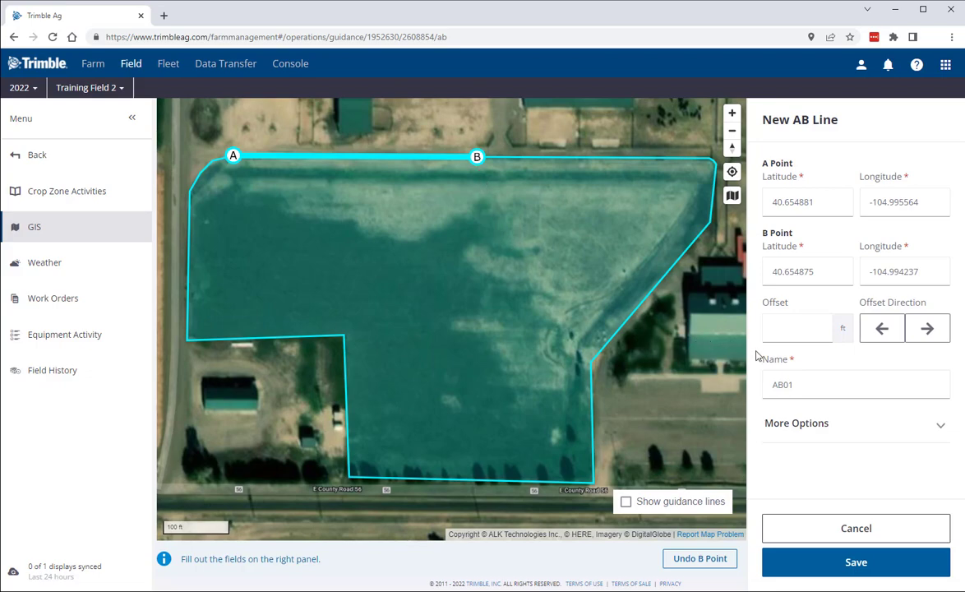
pyautogui.click(793, 332)
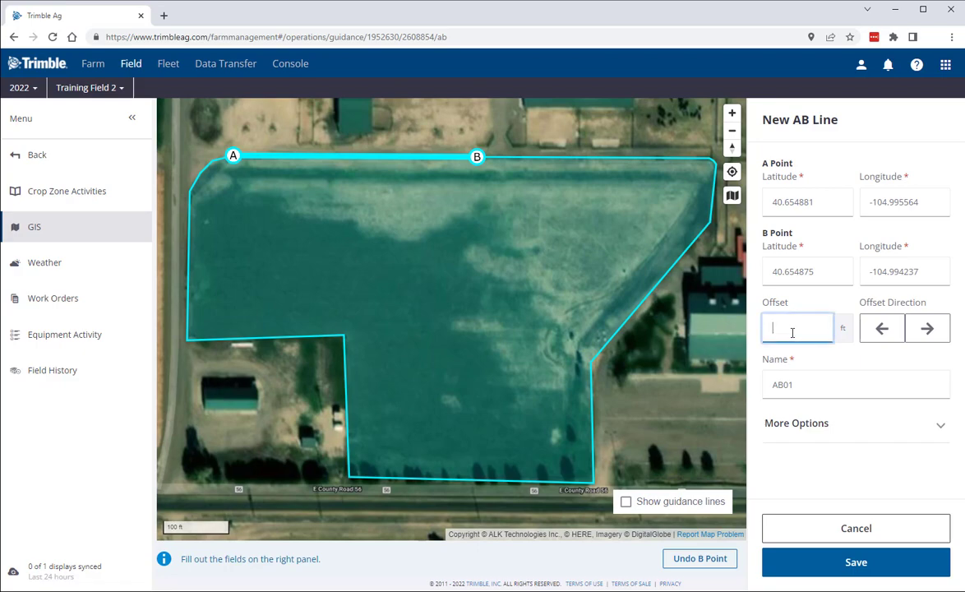
pyautogui.write('50')
pyautogui.click(927, 331)
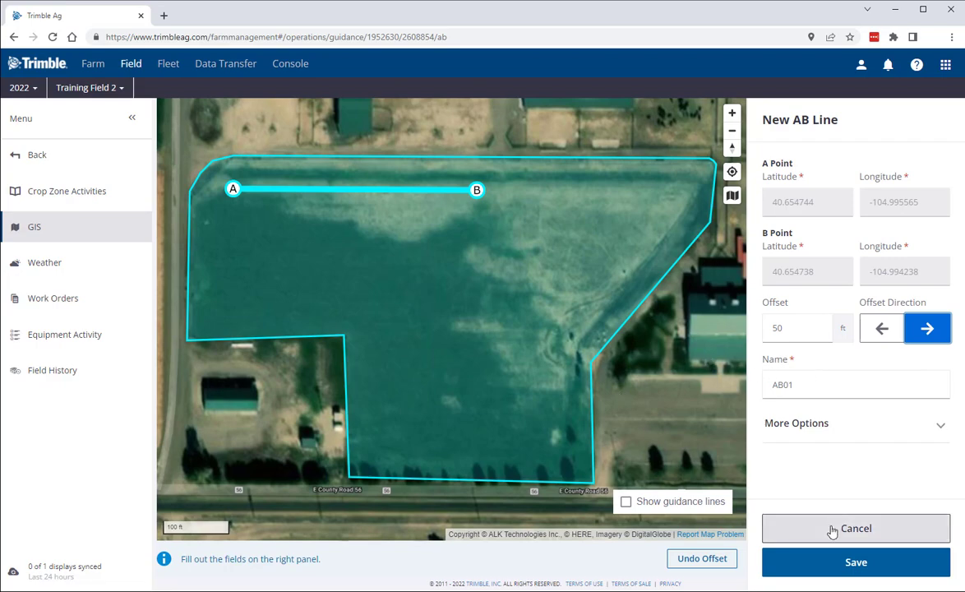
pyautogui.click(701, 560)
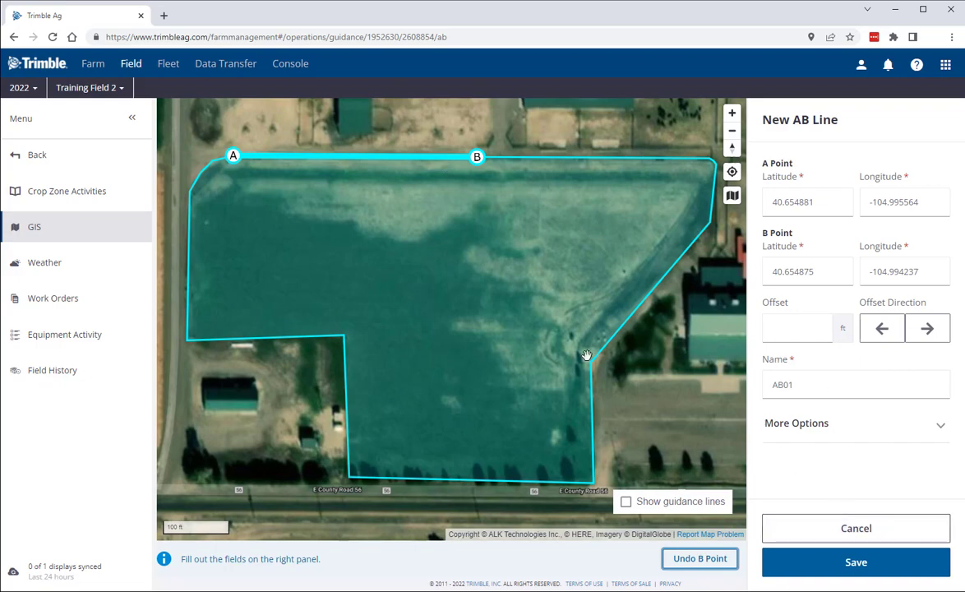
# Offset the AB line 100 ft to the right.
pyautogui.click(795, 327)
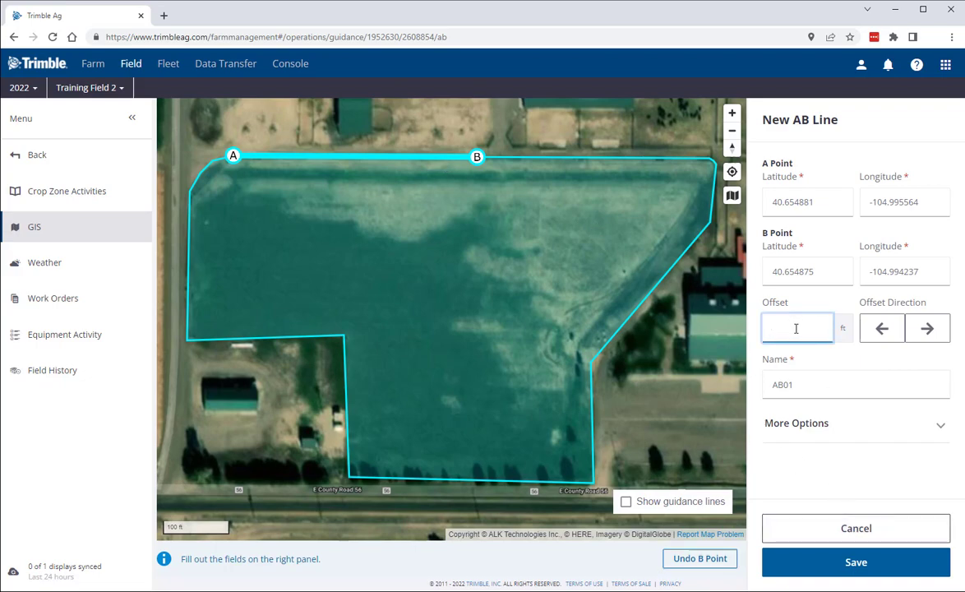
pyautogui.write('100')
pyautogui.click(894, 328)
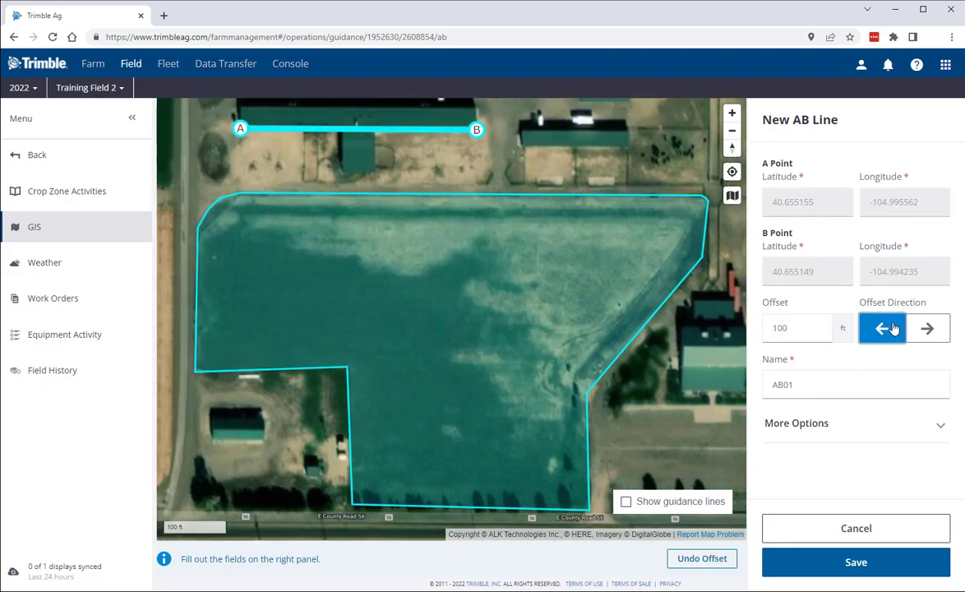
pyautogui.click(926, 328)
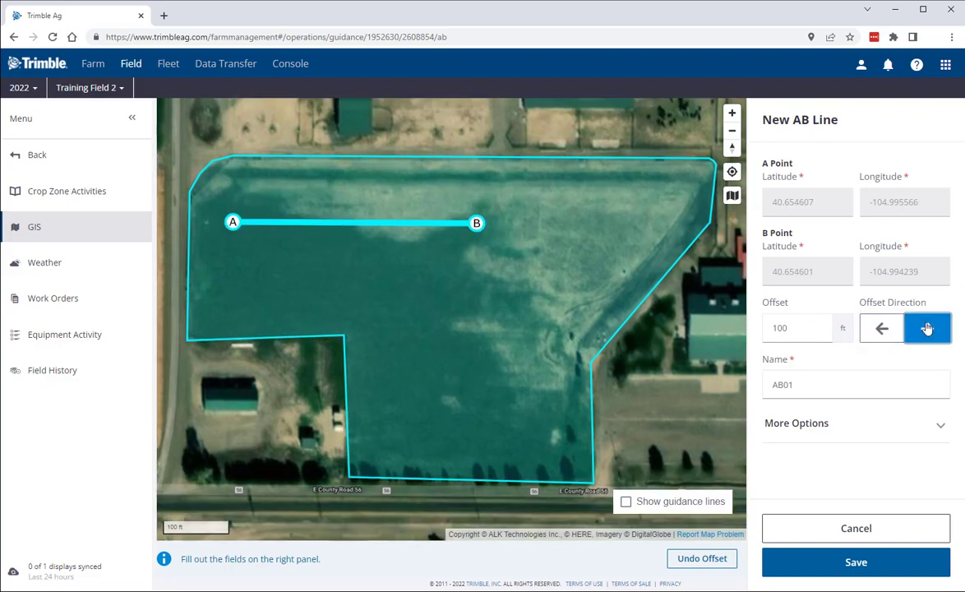
# Rename the line 'AB01 planting' and save it.
pyautogui.click(806, 384)
pyautogui.write('planting')
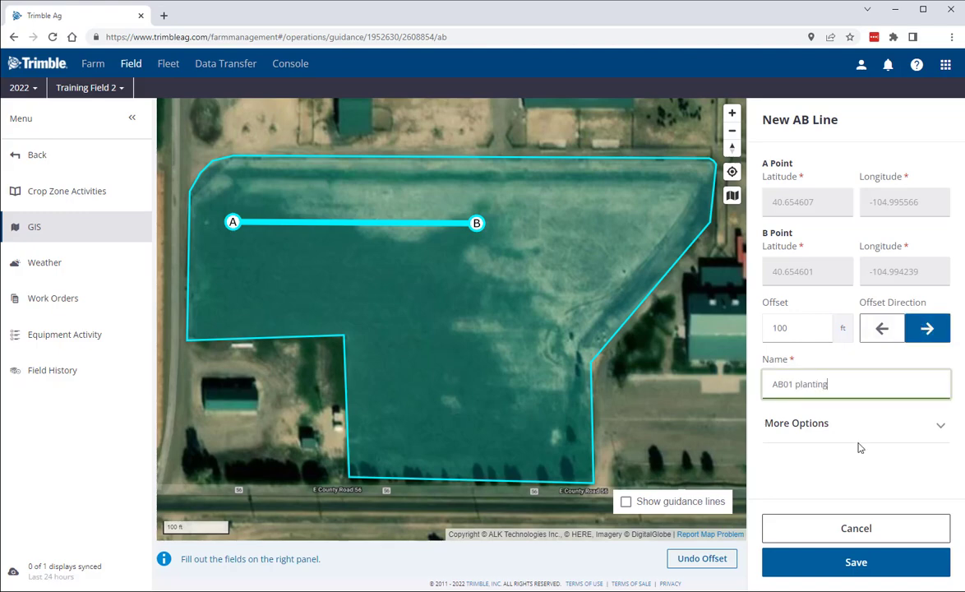
pyautogui.click(869, 566)
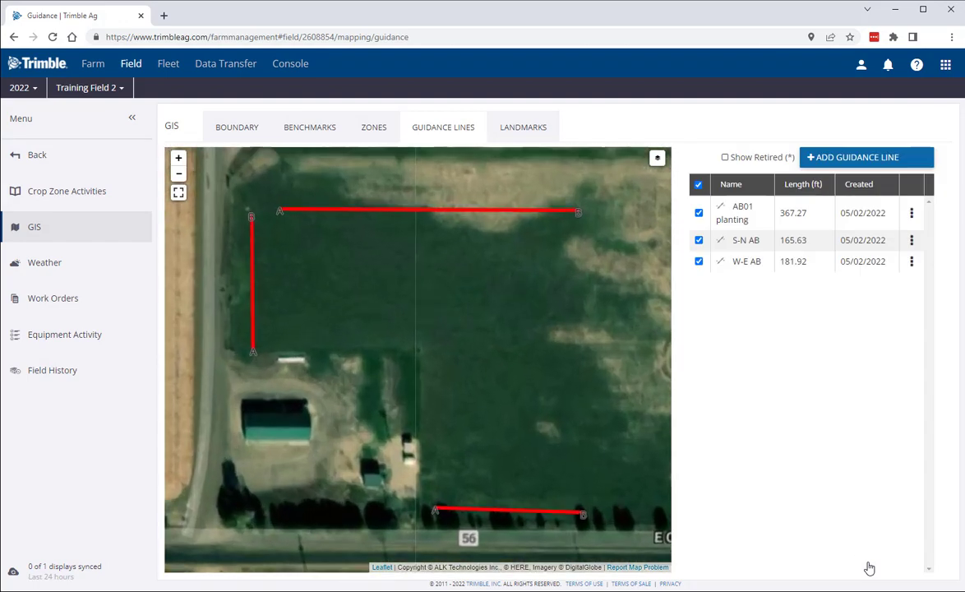
pyautogui.click(856, 165)
# Create A+ line A01 from a mid-field A point with heading 65 and save it.
pyautogui.click(853, 201)
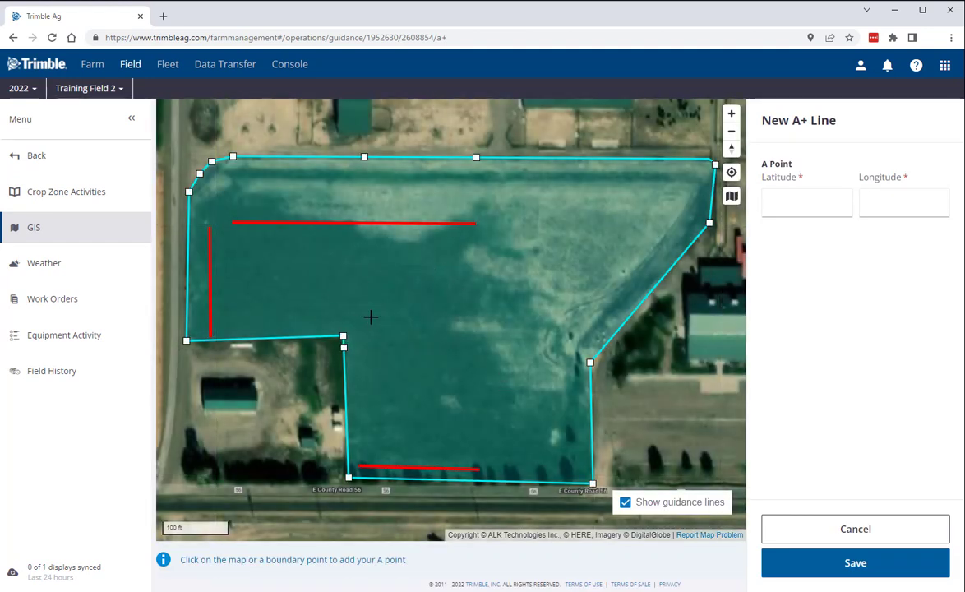
pyautogui.click(371, 317)
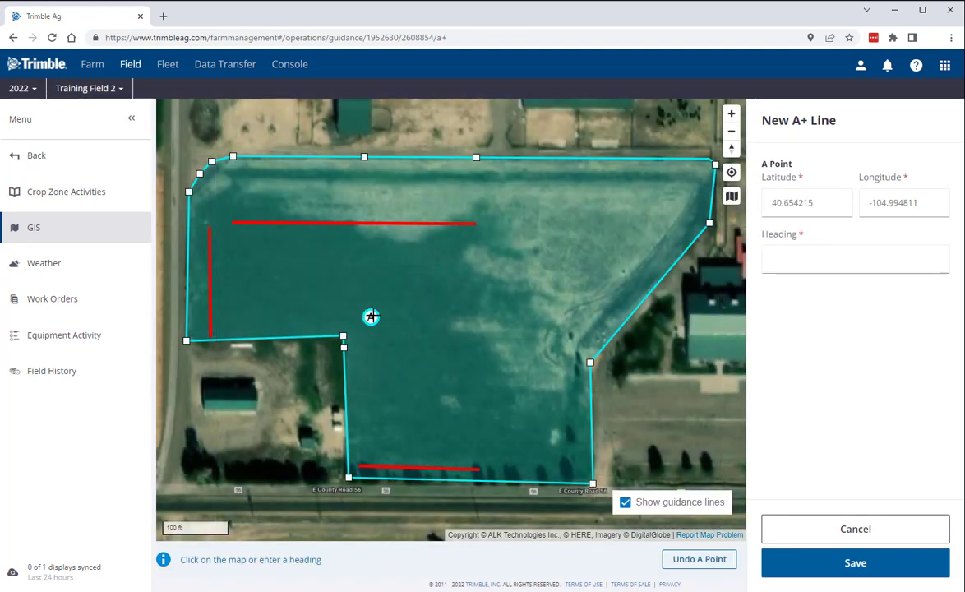
pyautogui.click(452, 278)
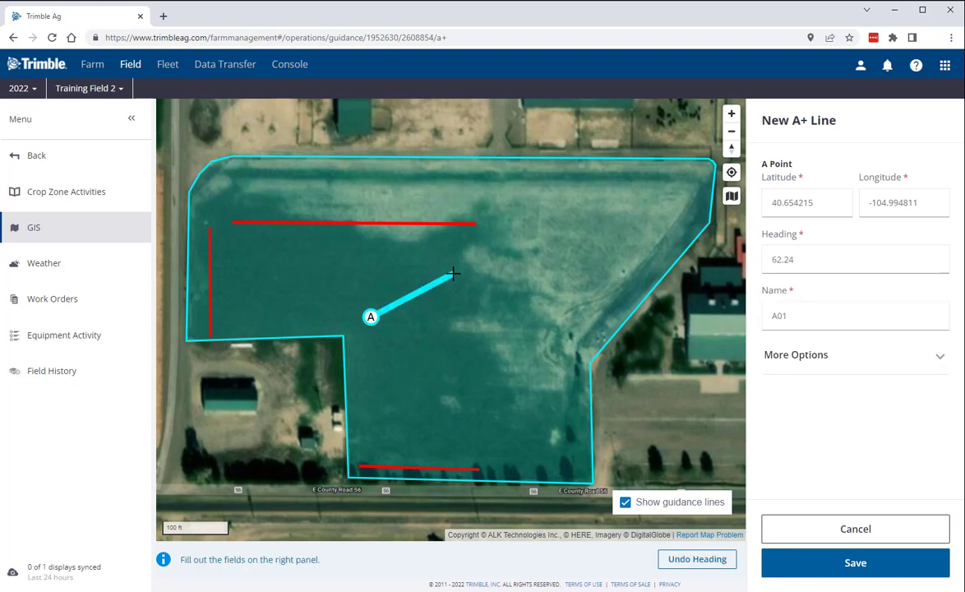
pyautogui.moveTo(840, 261); pyautogui.dragTo(684, 251)
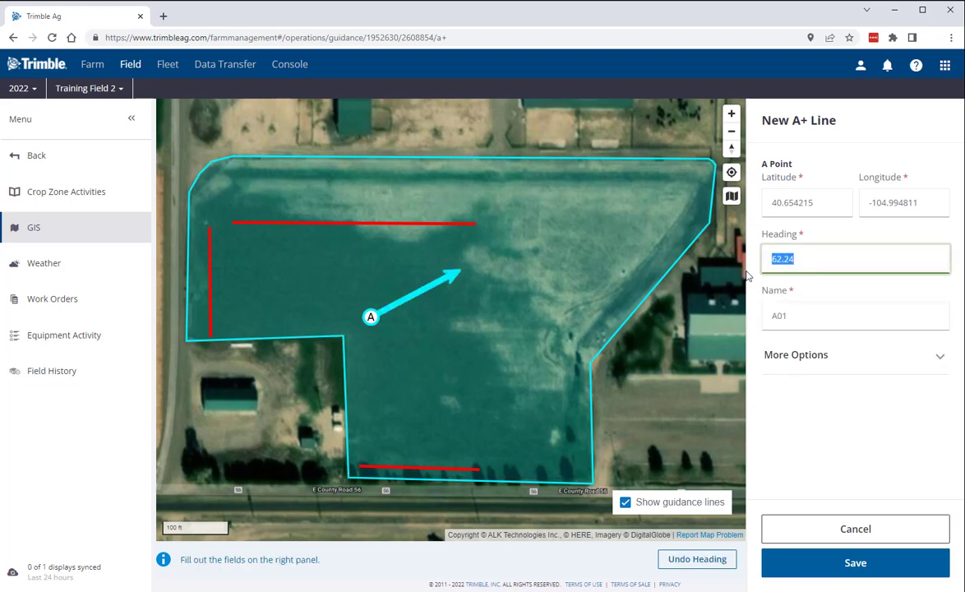
pyautogui.write('65')
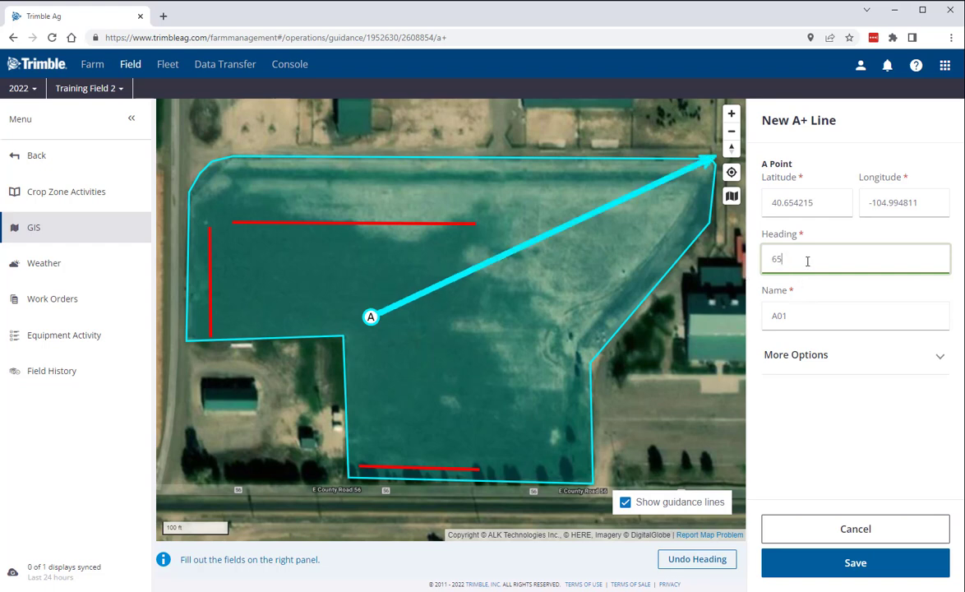
pyautogui.click(804, 319)
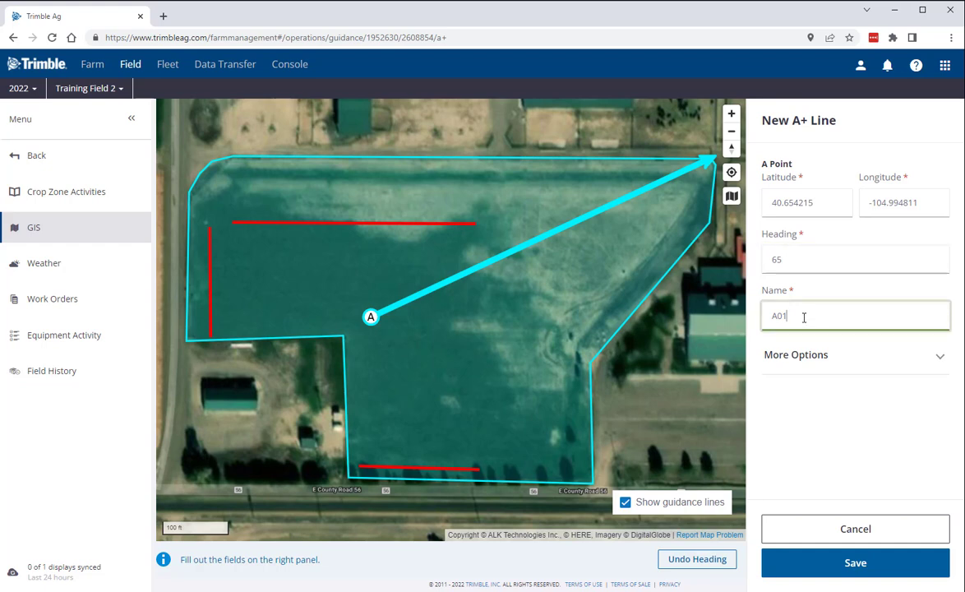
pyautogui.click(844, 563)
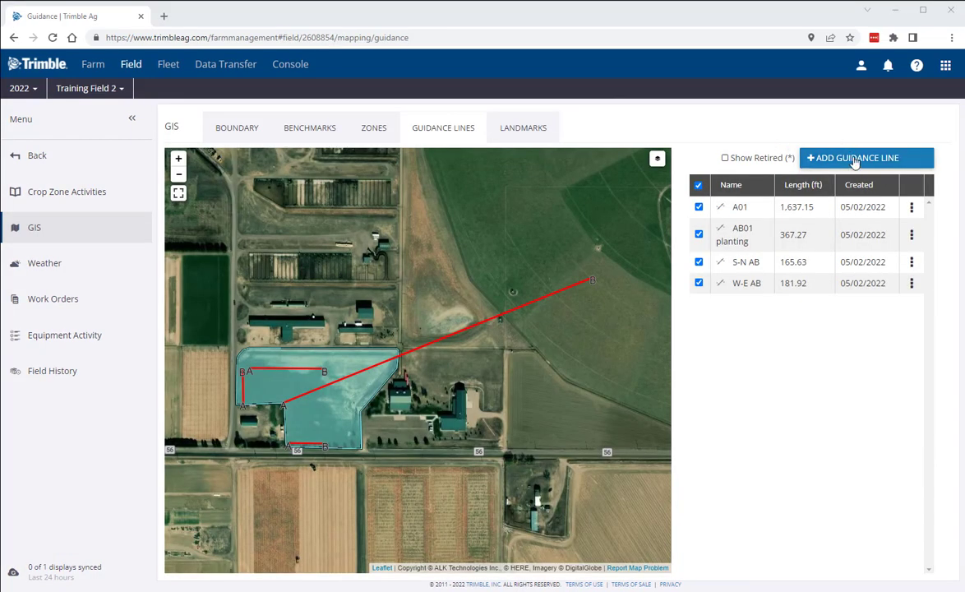
pyautogui.click(855, 160)
# Draw curve C01 from the left boundary point to a top-edge point, offset 50 ft right, and save.
pyautogui.click(862, 210)
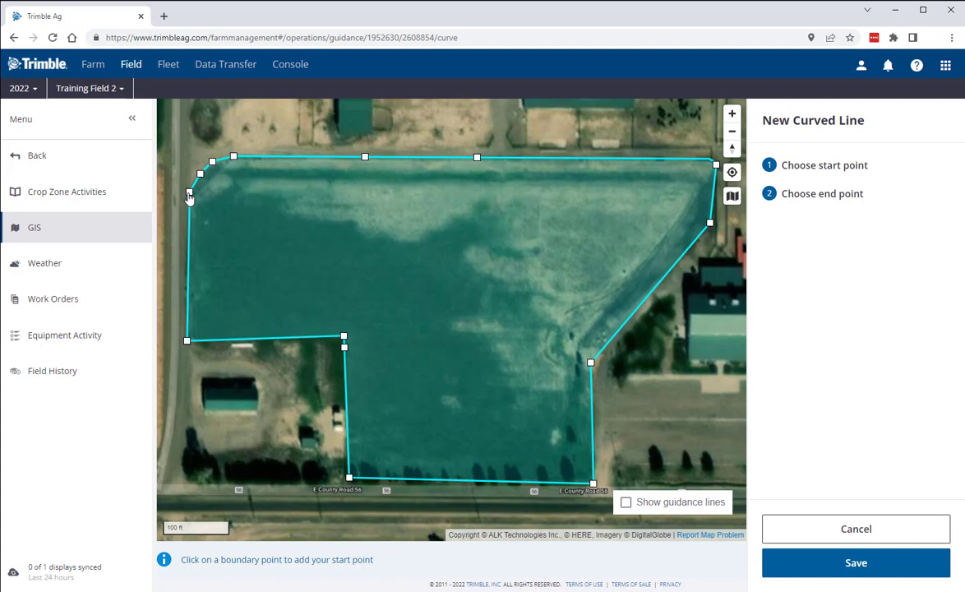
pyautogui.click(189, 194)
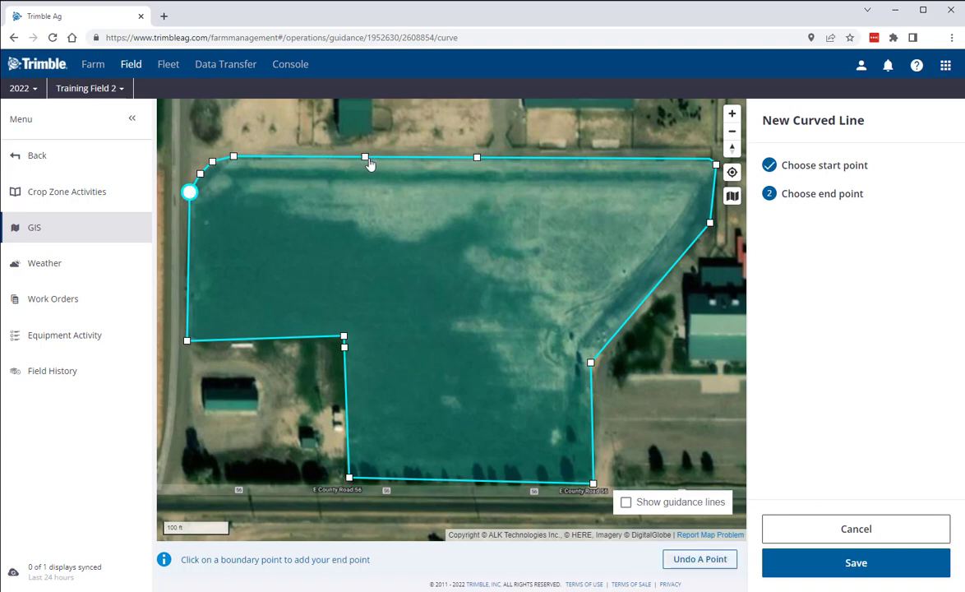
pyautogui.click(365, 159)
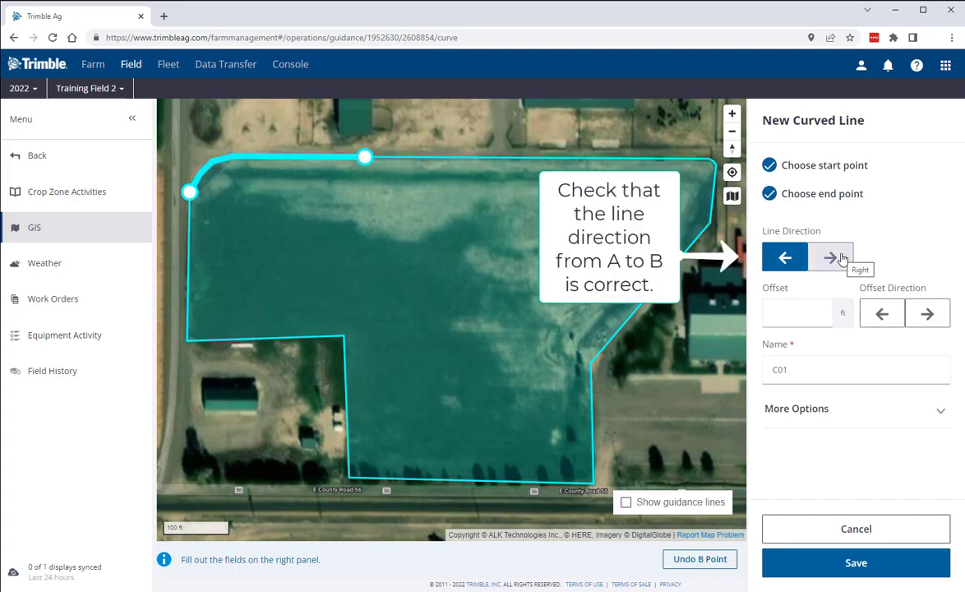
pyautogui.click(803, 315)
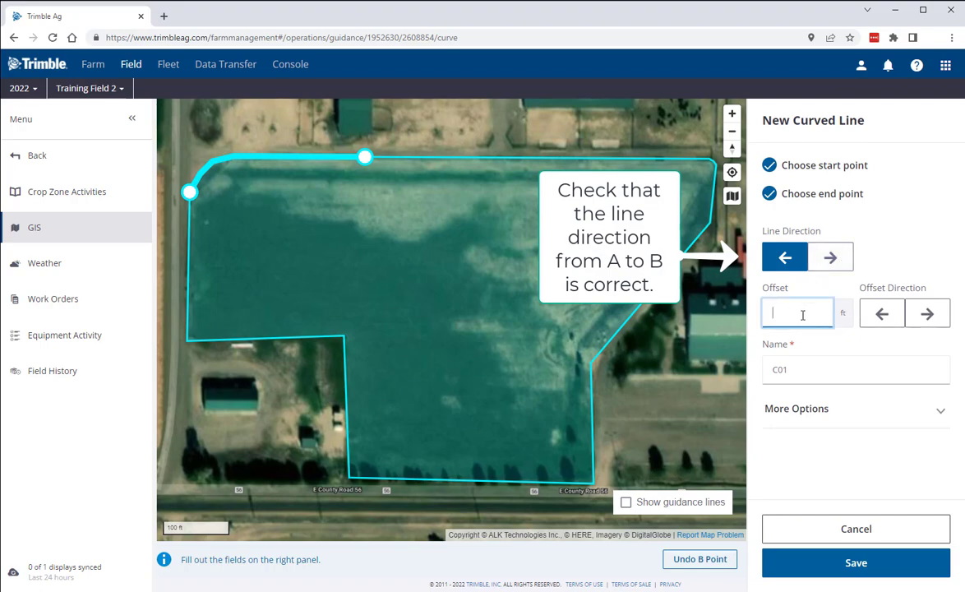
pyautogui.click(926, 315)
pyautogui.click(862, 379)
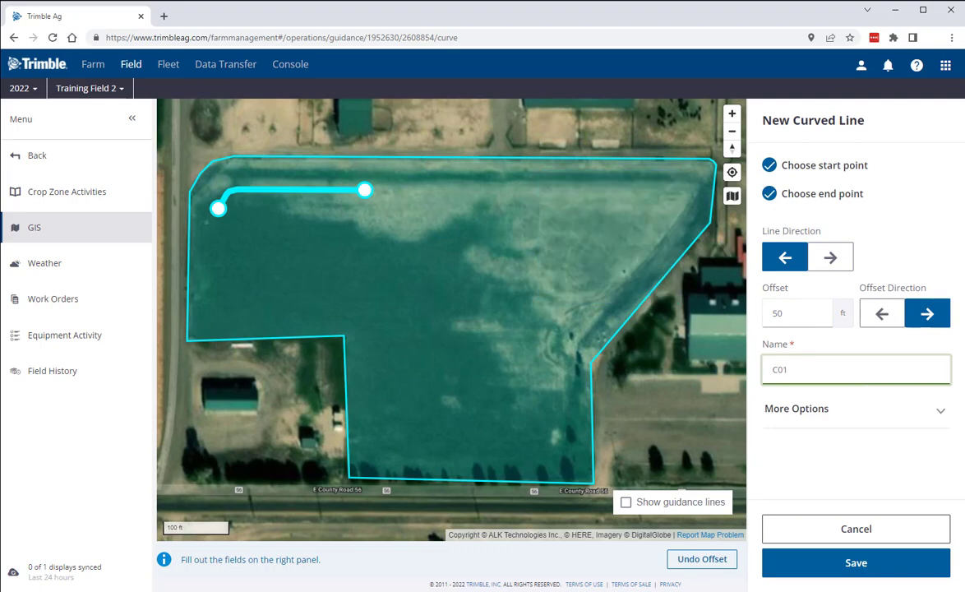
pyautogui.click(888, 571)
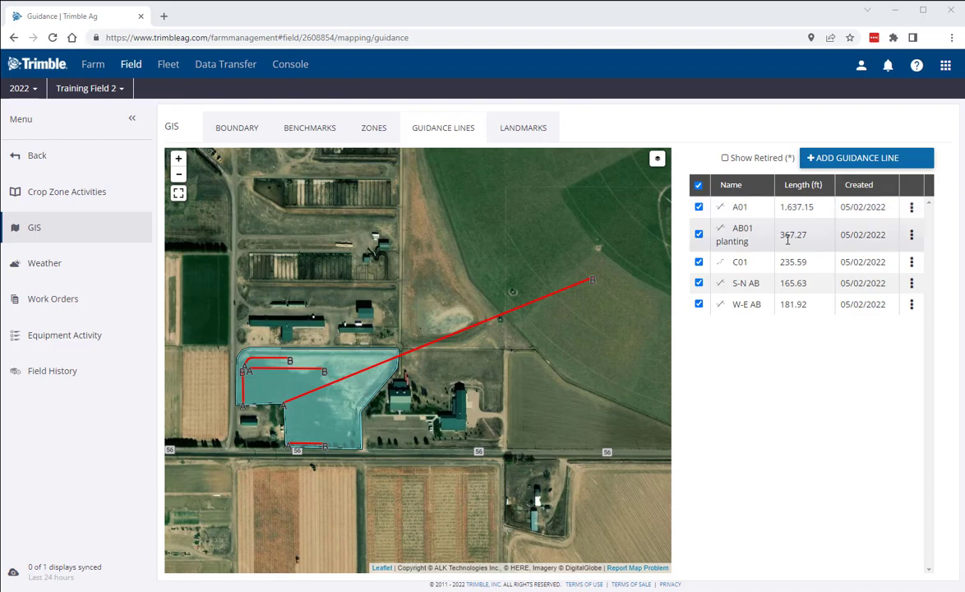
# View AB01 planting's properties and cancel without changes, then start an offset of the A01 line.
pyautogui.click(911, 236)
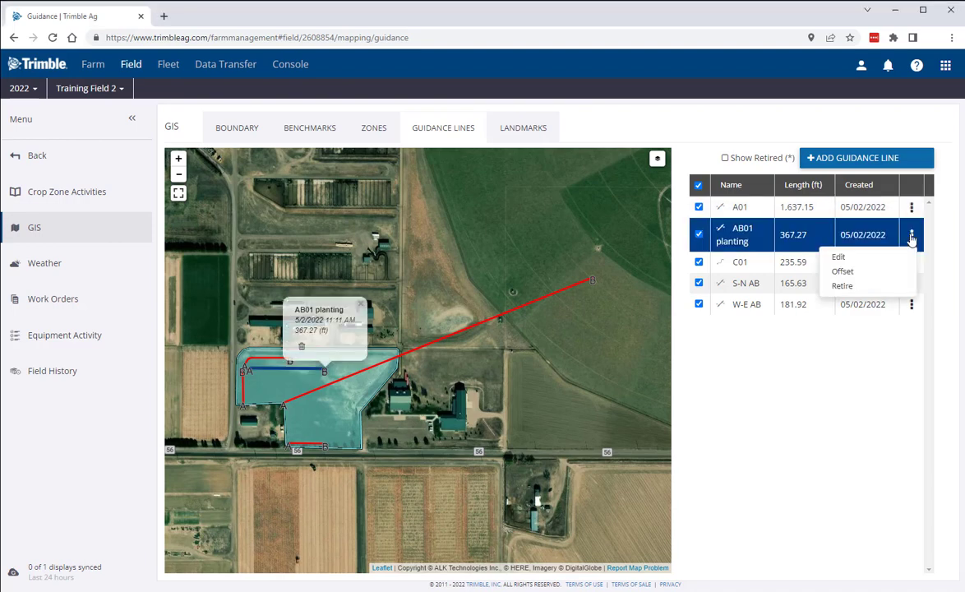
pyautogui.click(841, 258)
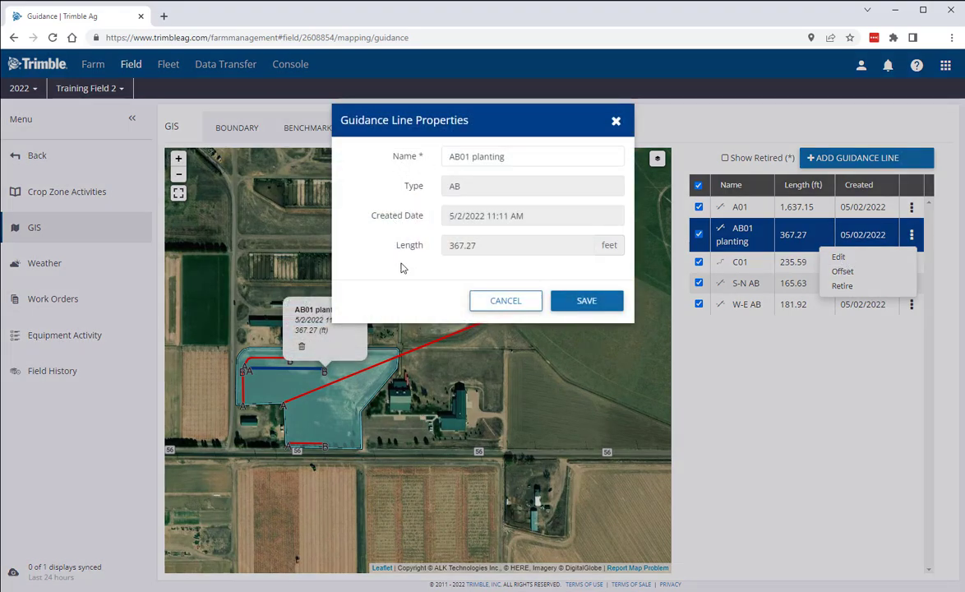
pyautogui.click(503, 300)
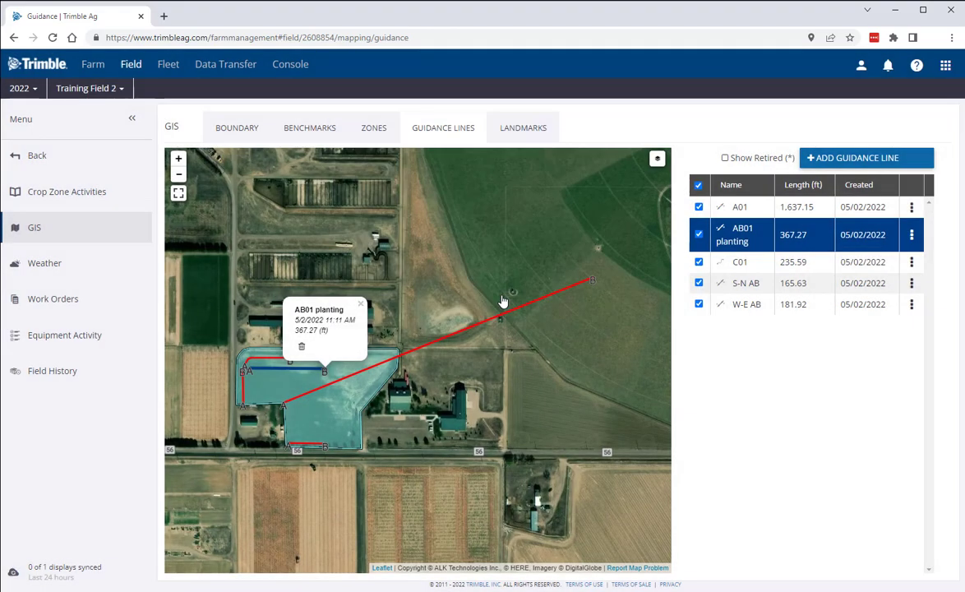
pyautogui.click(911, 206)
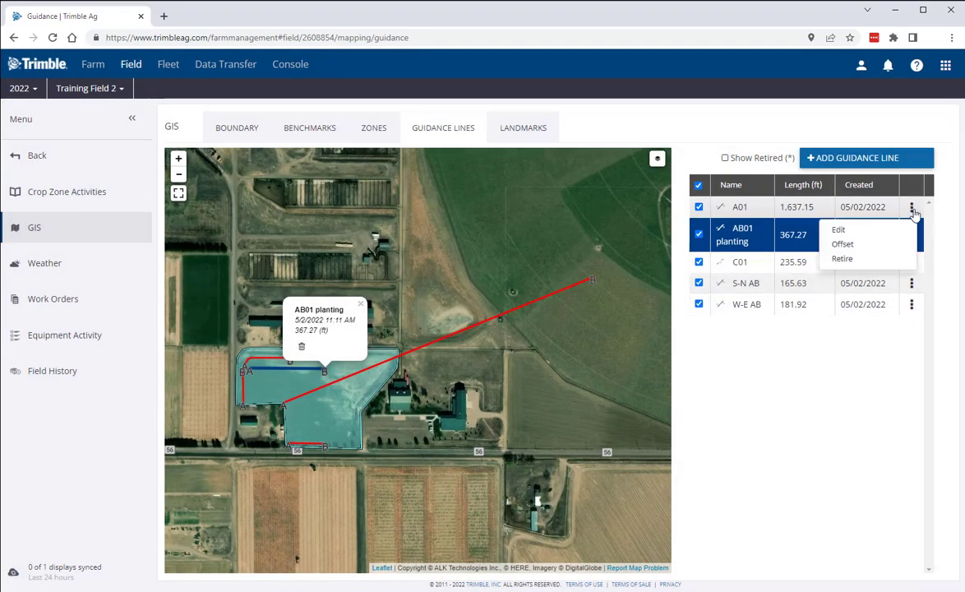
pyautogui.click(852, 246)
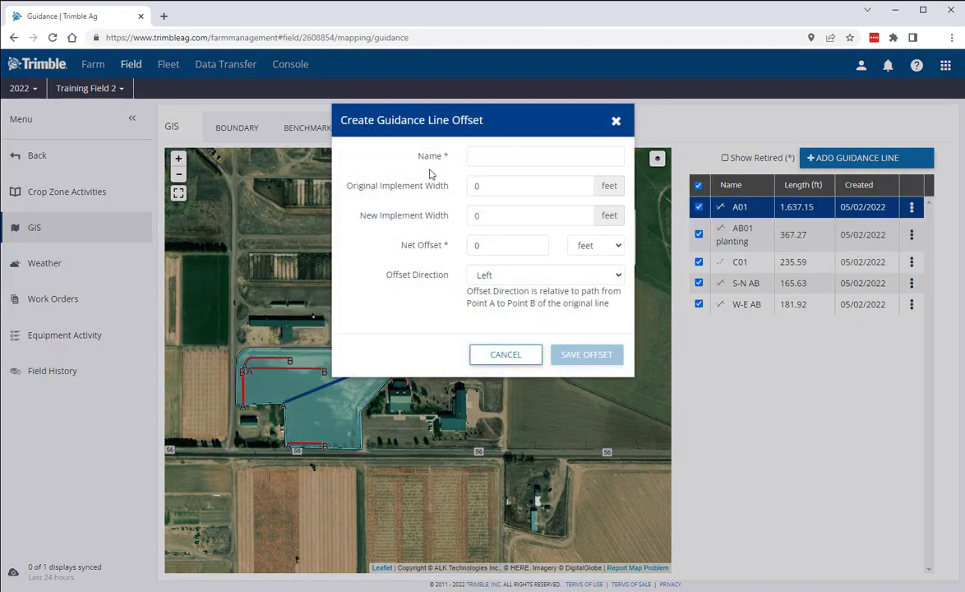